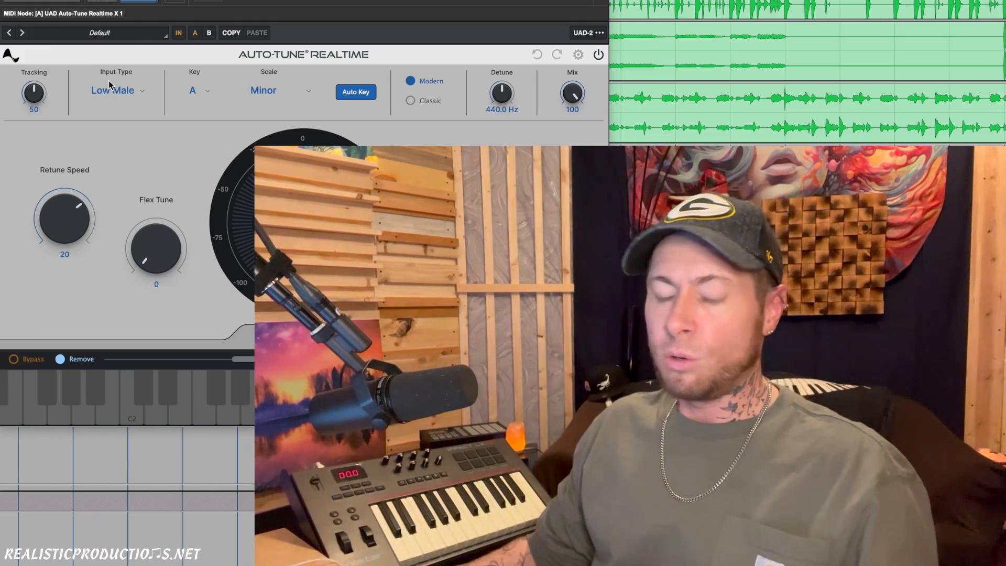
- Choose E Minor as the manual key in Auto-Key 2 and send it to Auto-Tune
mouse_move(99, 193)
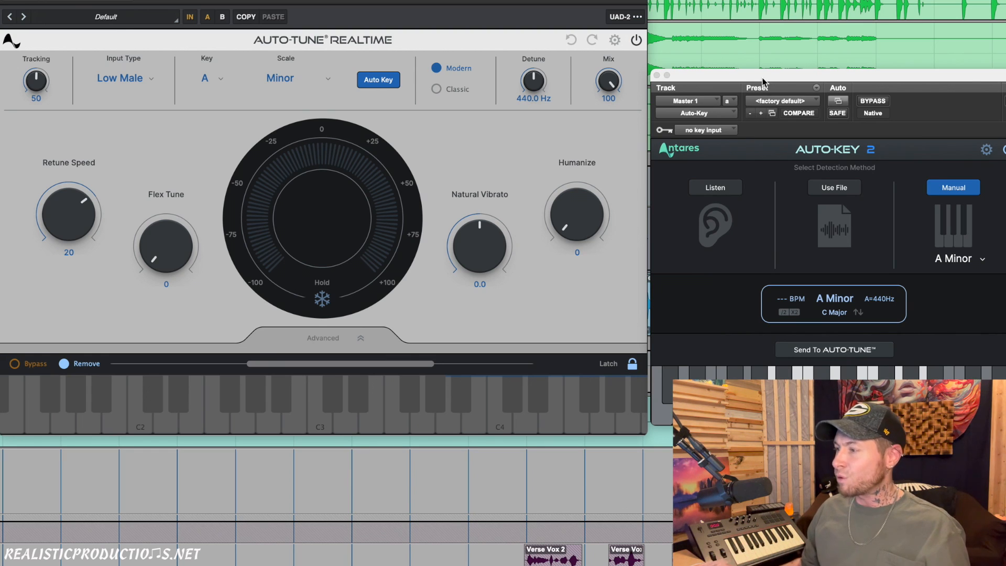
click(960, 257)
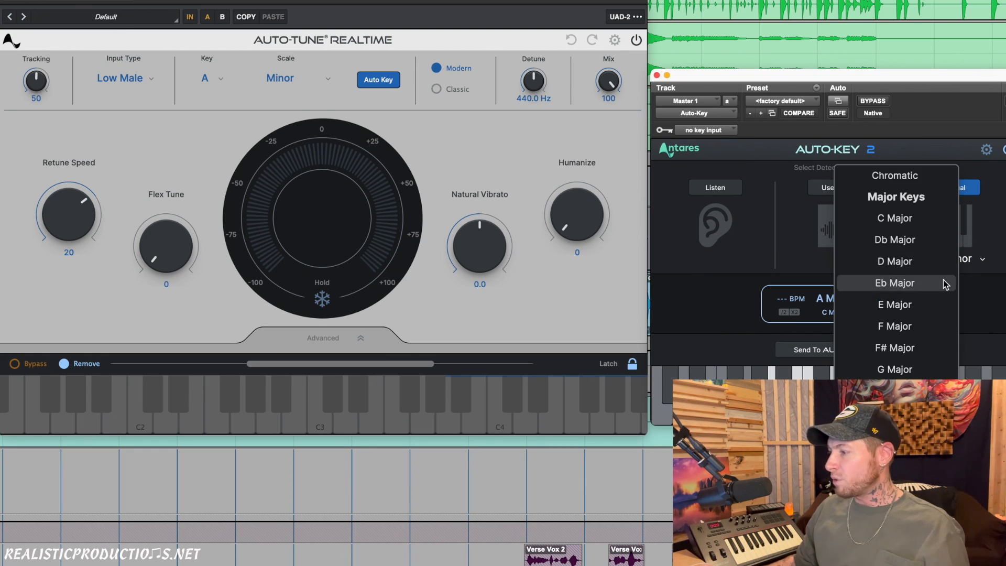
click(895, 563)
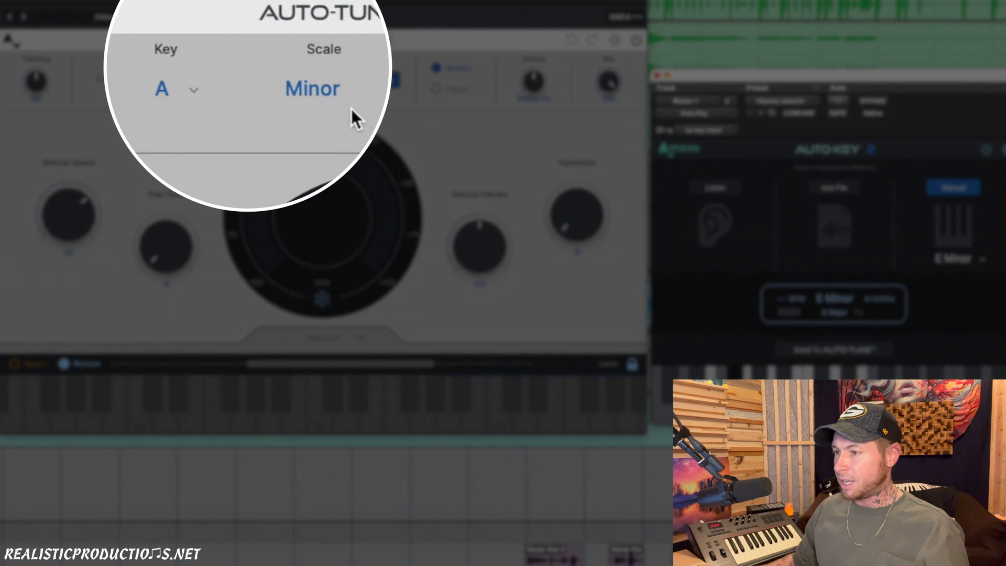
click(817, 352)
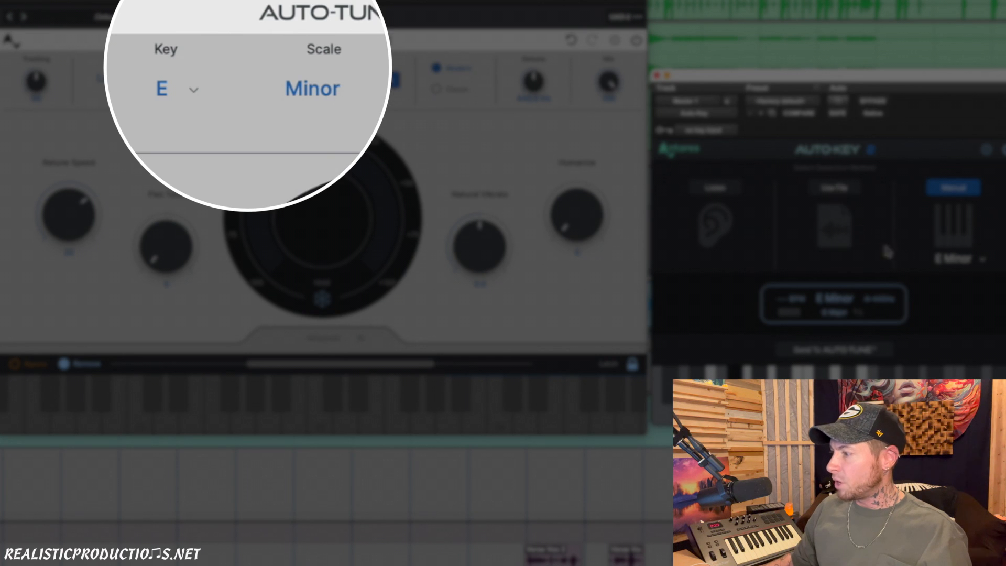
- Set the Auto-Key 2 manual key to A Minor, send it to Auto-Tune and close the Auto-Key window
click(955, 261)
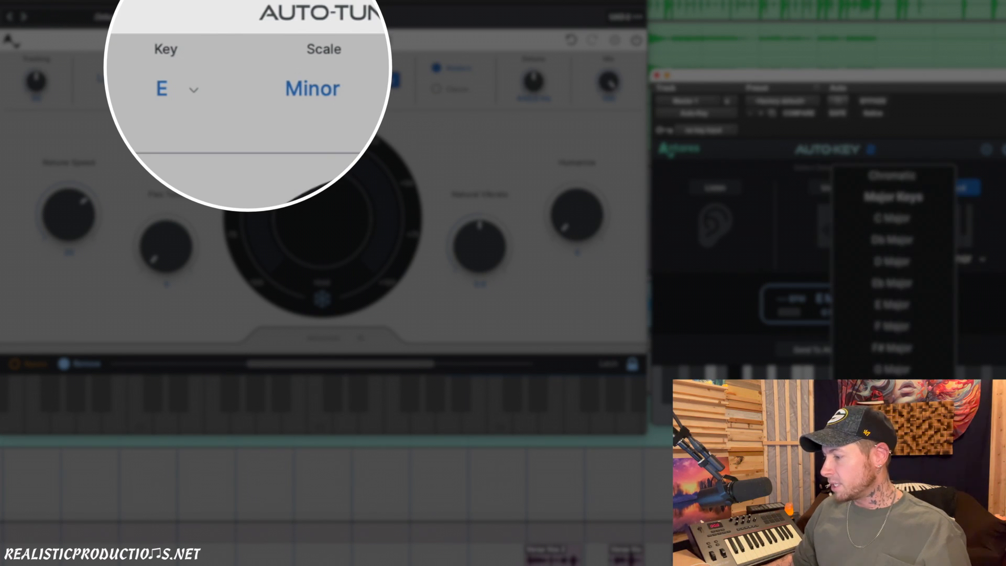
click(892, 560)
click(844, 352)
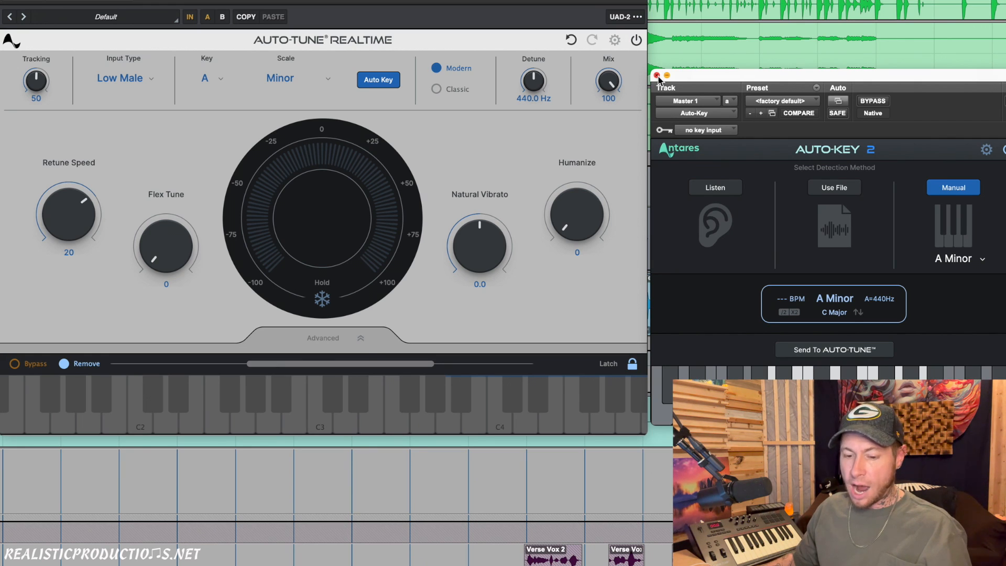
click(657, 74)
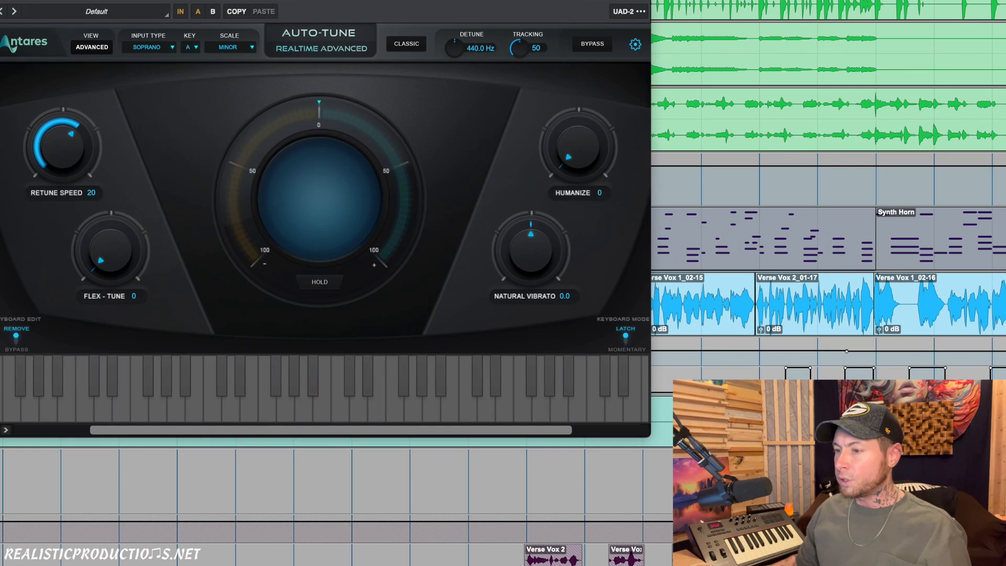
- Set the Auto-Tune Realtime appearance preference to Dark and save it
drag(197, 0, 291, 2)
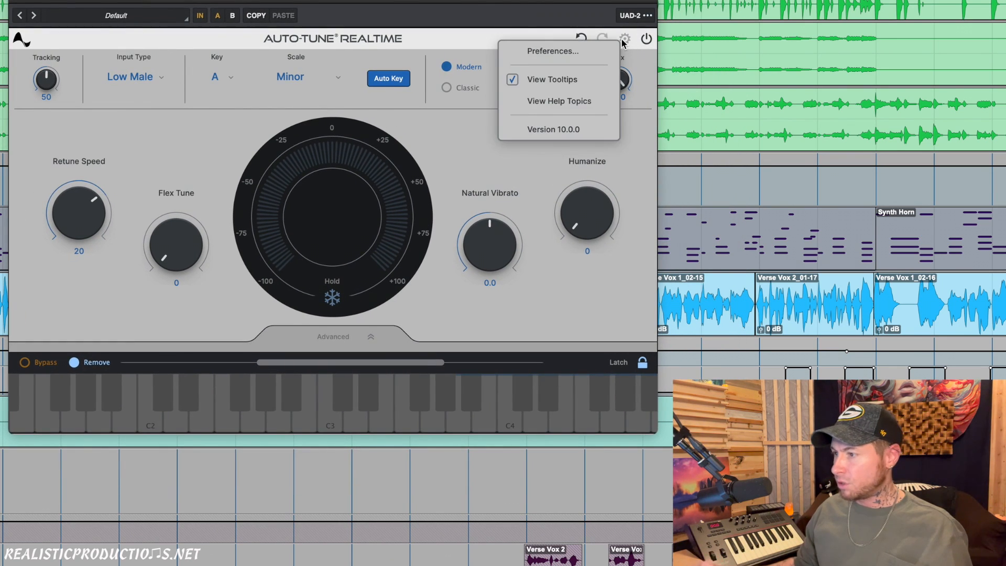
click(575, 50)
click(343, 112)
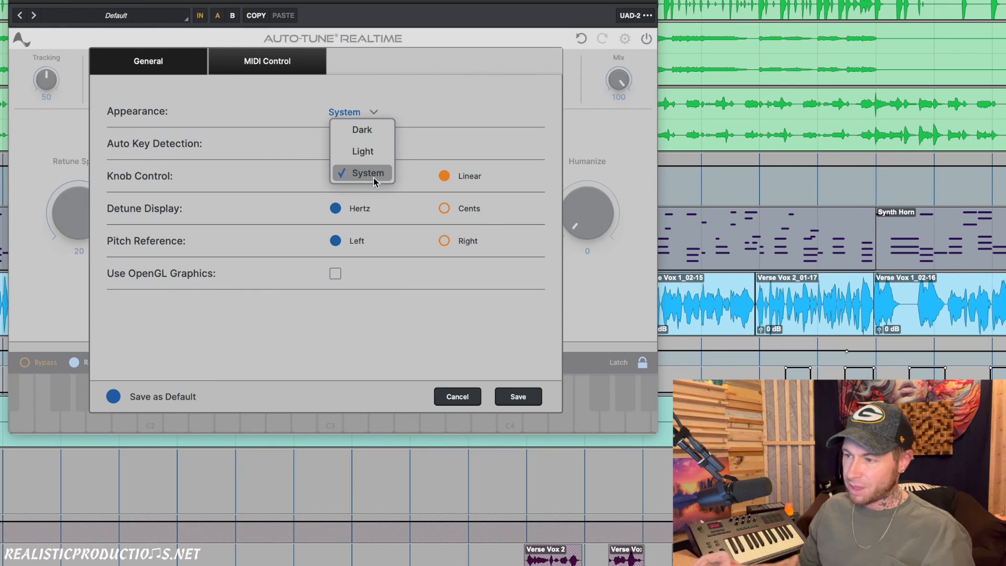
click(362, 133)
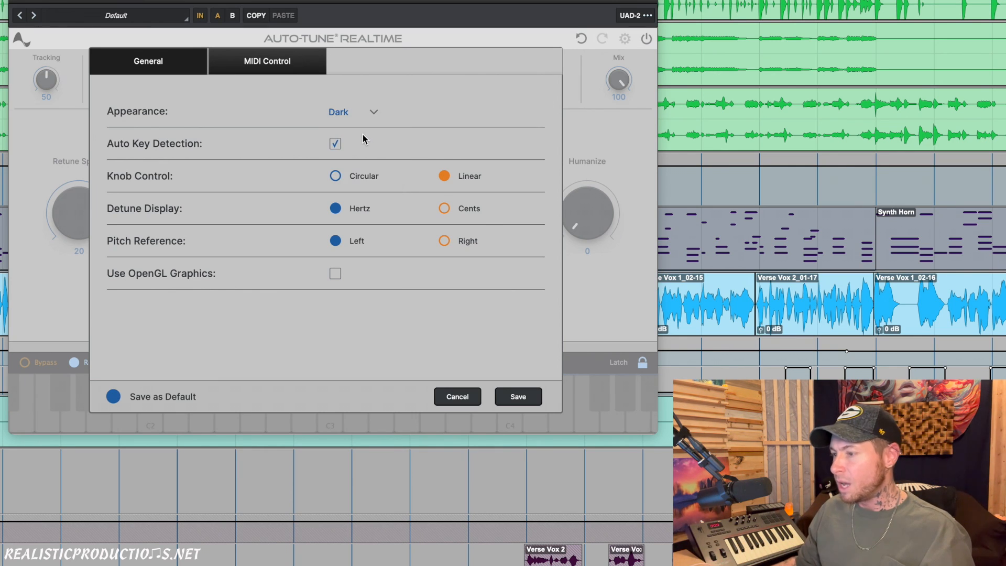
click(518, 396)
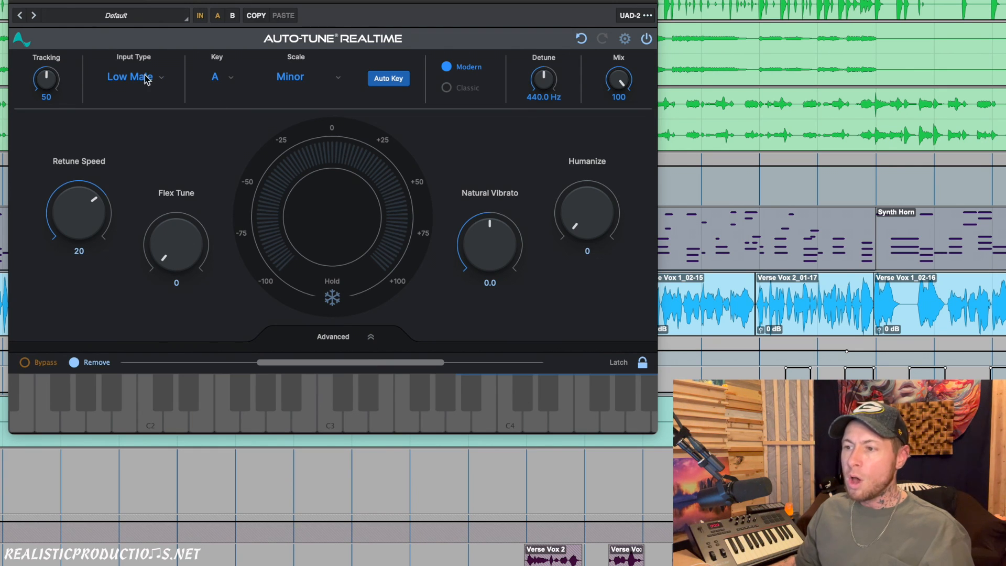
- Return the plug-in's appearance preference to System and save it
click(625, 38)
click(555, 49)
click(362, 111)
click(361, 172)
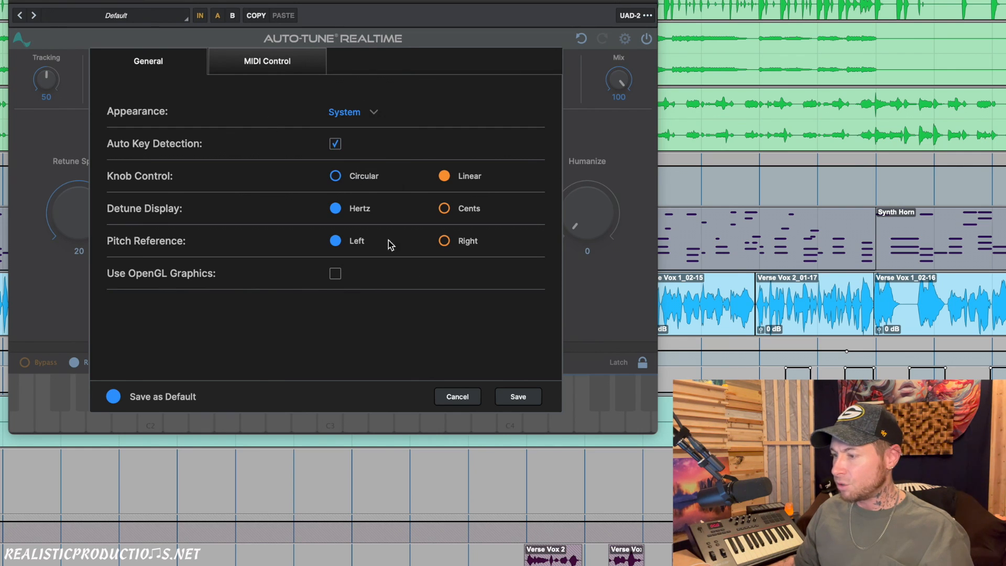
click(520, 395)
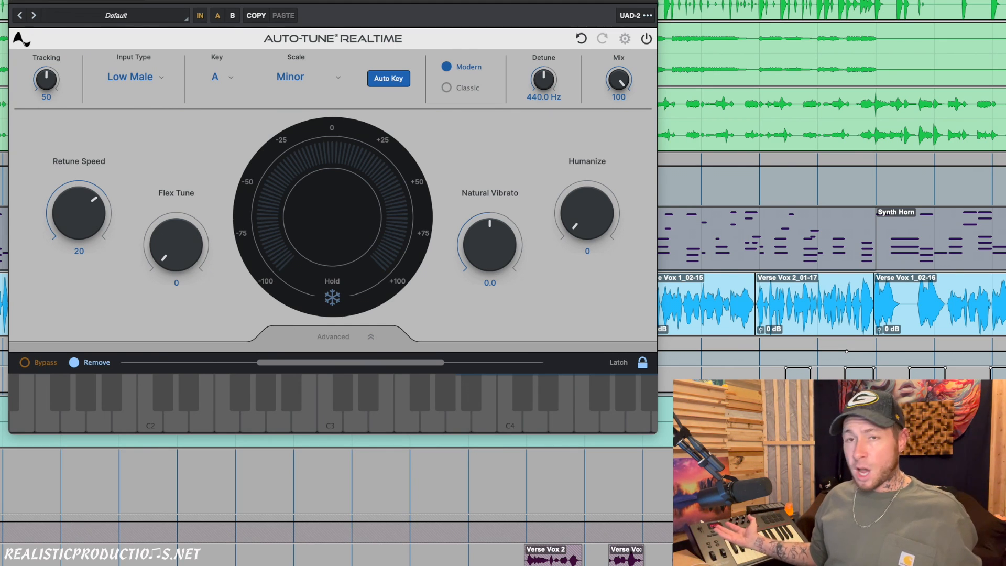
- Try the Classic pitch-correction mode and return to Modern
mouse_move(336, 16)
mouse_down()
mouse_move(332, 0)
mouse_move(331, 13)
mouse_up()
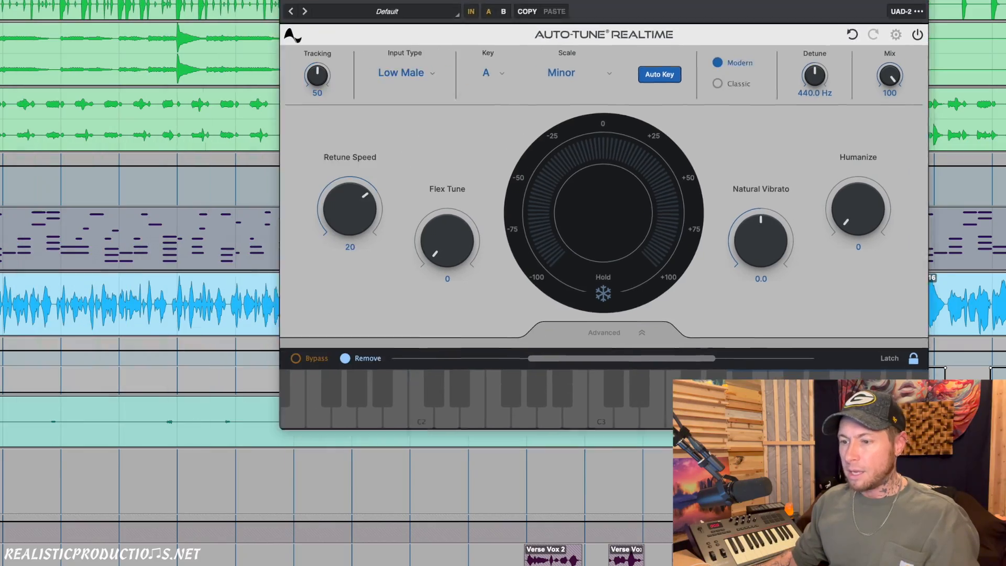
drag(3, 303, 141, 302)
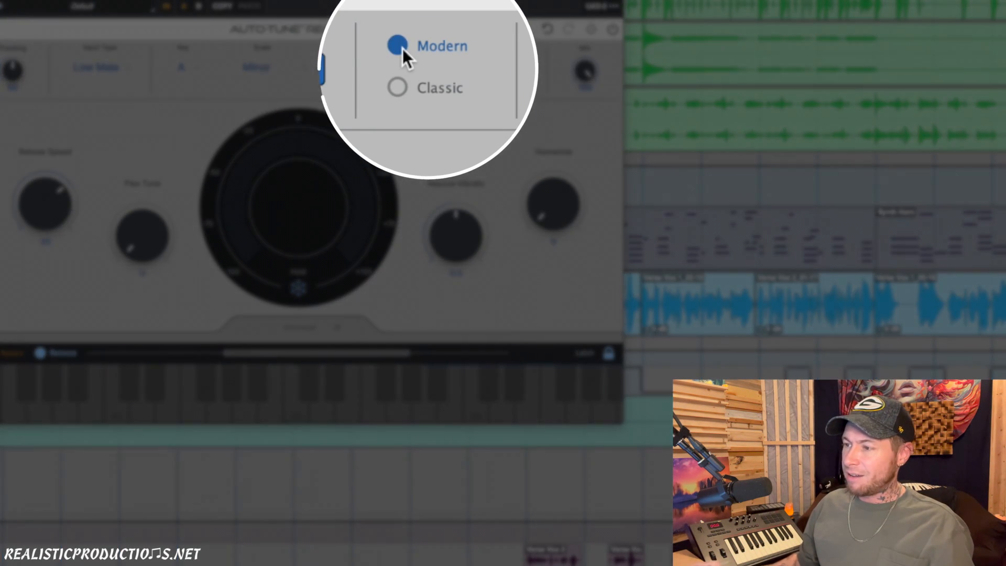
click(400, 90)
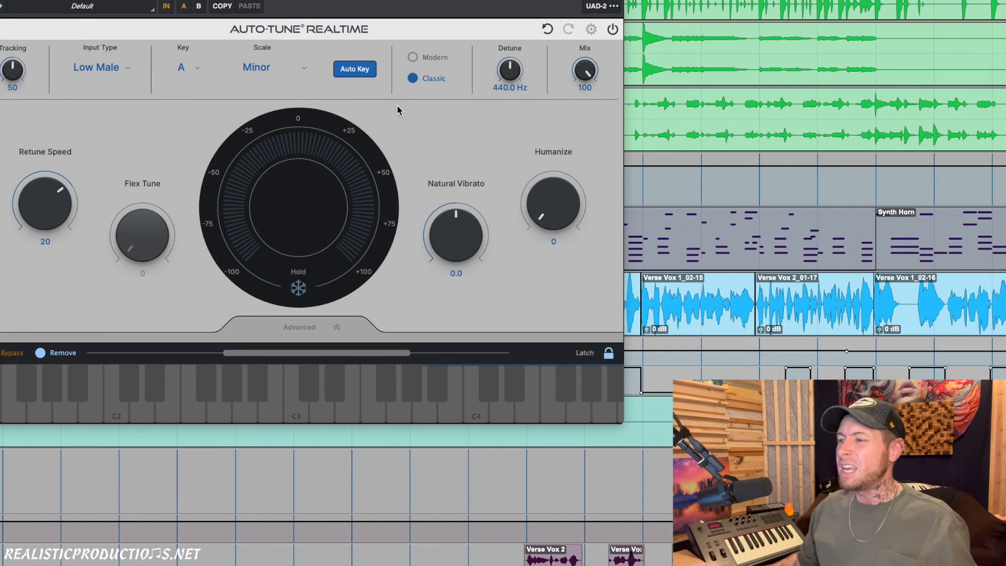
click(413, 57)
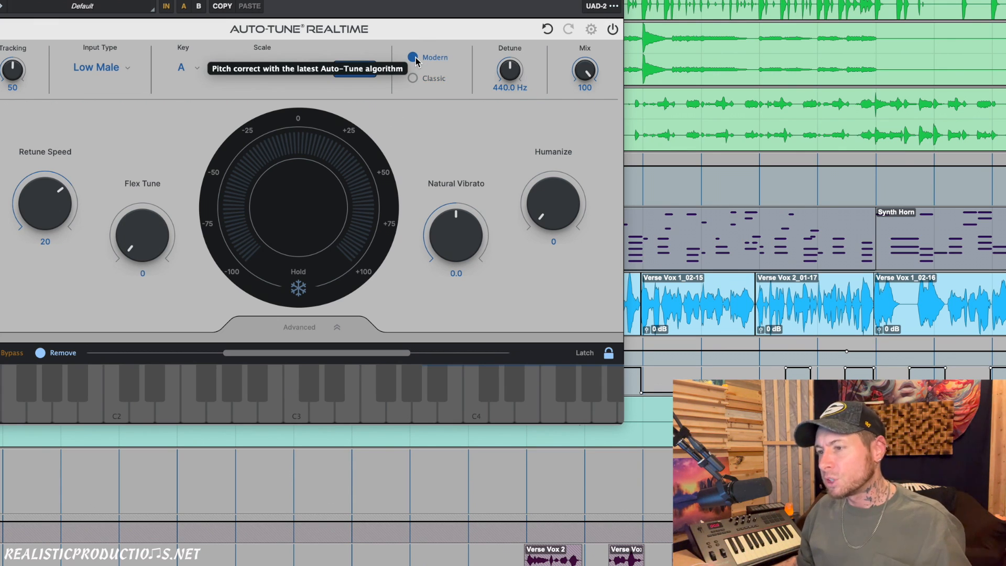
- Examine the input type, key and scale options, keeping Low Male as the input type
click(118, 66)
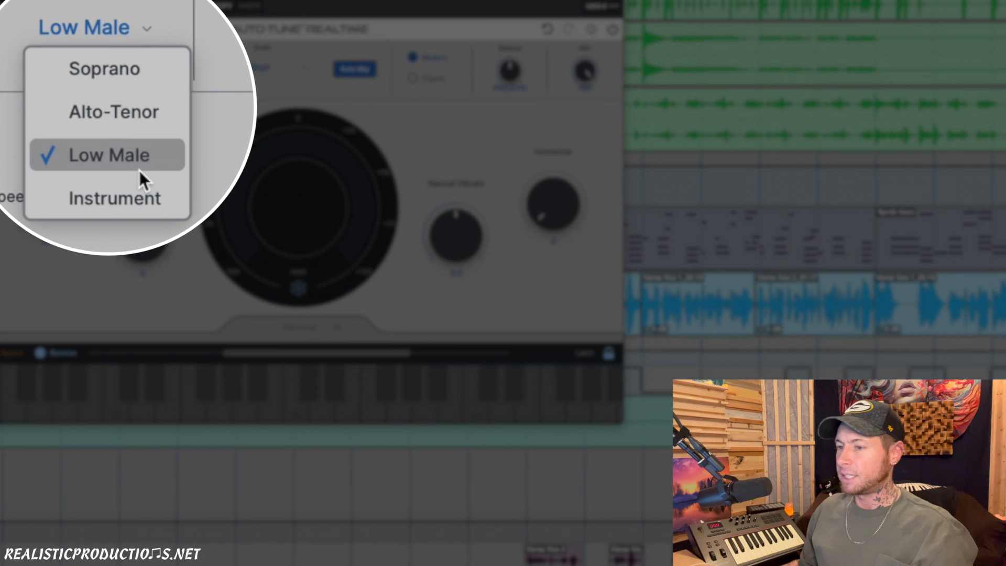
click(166, 167)
click(187, 68)
click(188, 68)
click(260, 69)
click(104, 183)
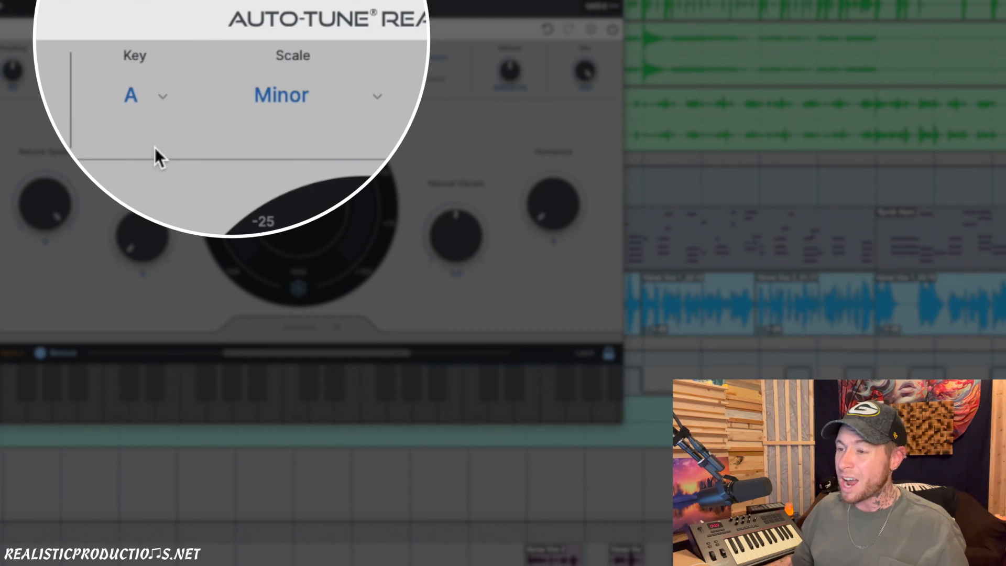
- Change the Auto-Tune key to Eb and return it to A, keeping the Minor scale
click(140, 98)
click(192, 152)
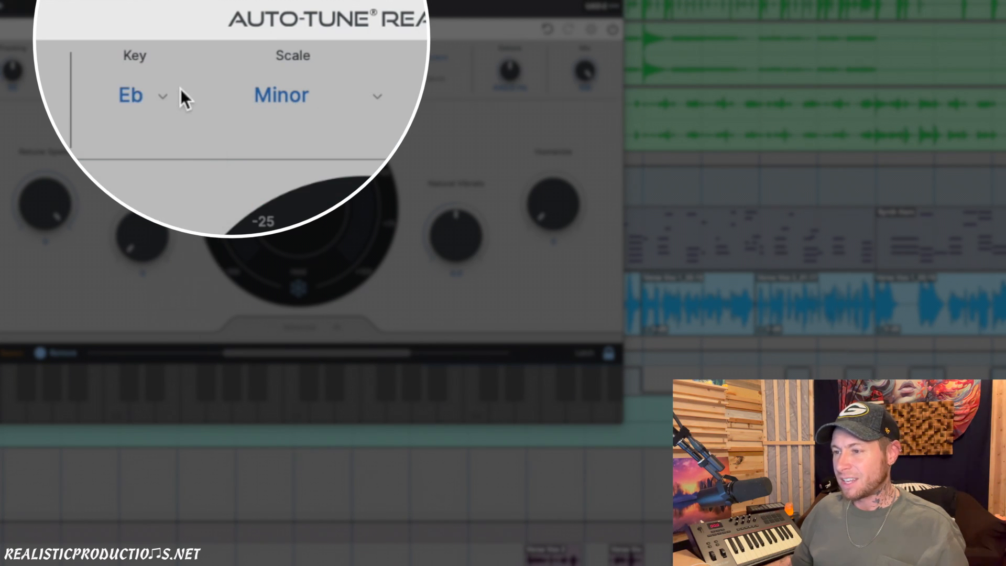
click(139, 98)
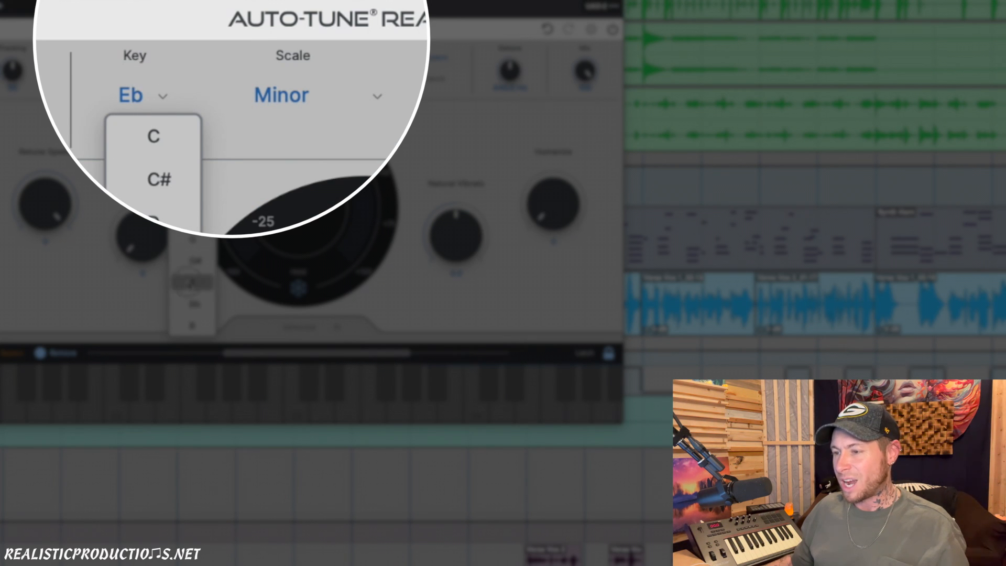
click(192, 283)
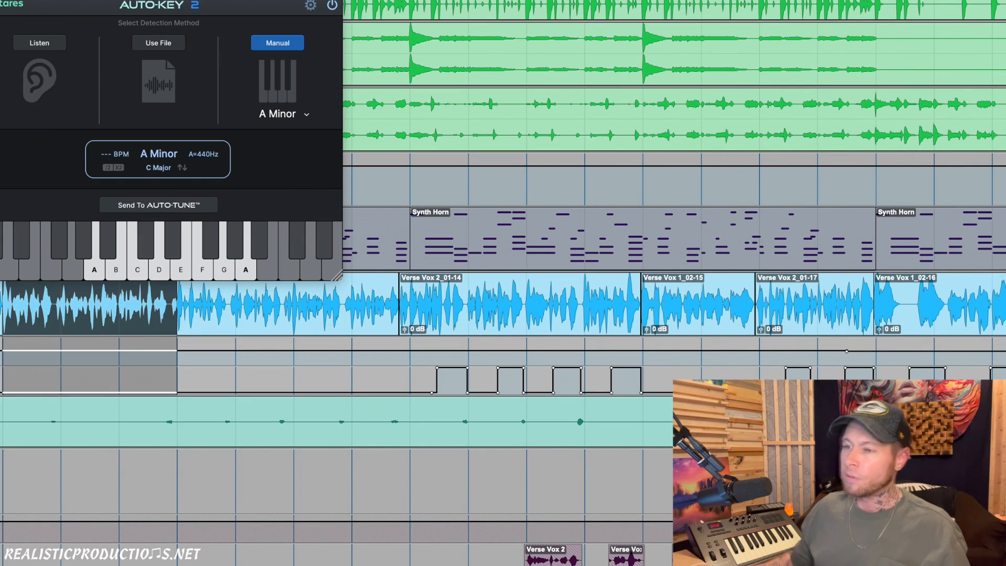
- Try fast and slow Retune Speed settings, including 64, and return the control to 0
drag(121, 0, 283, 9)
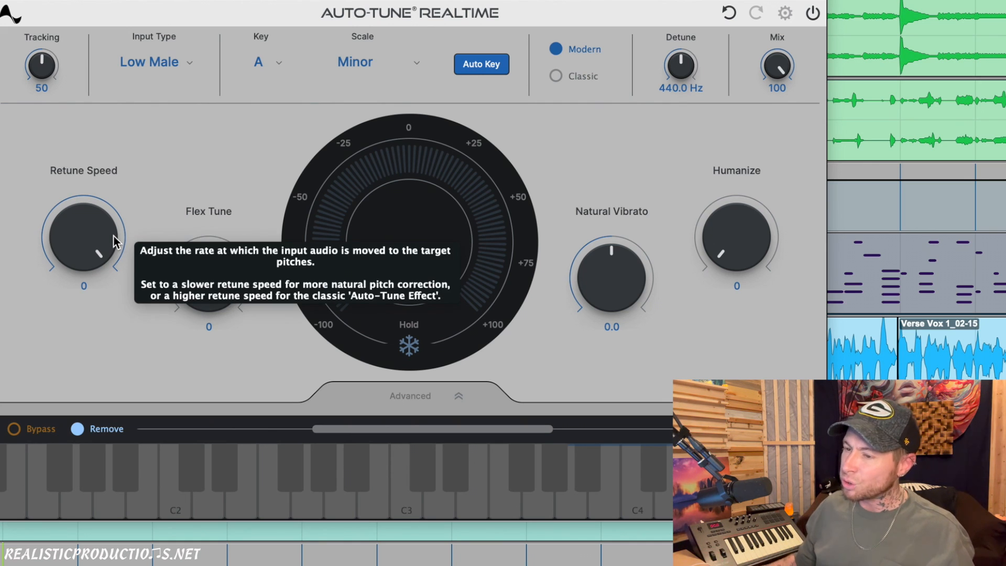
drag(104, 239, 118, 68)
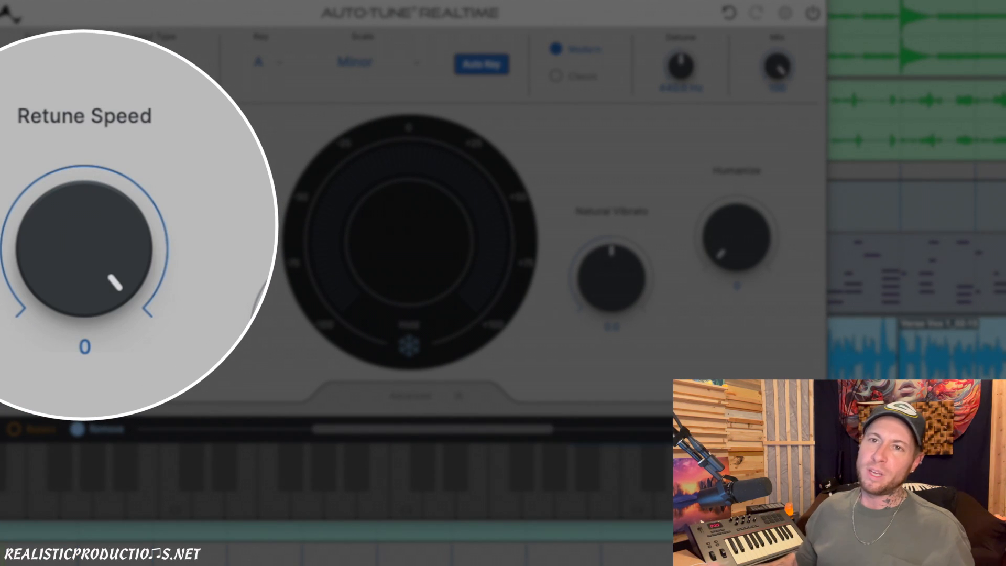
drag(139, 253, 116, 21)
drag(104, 261, 122, 202)
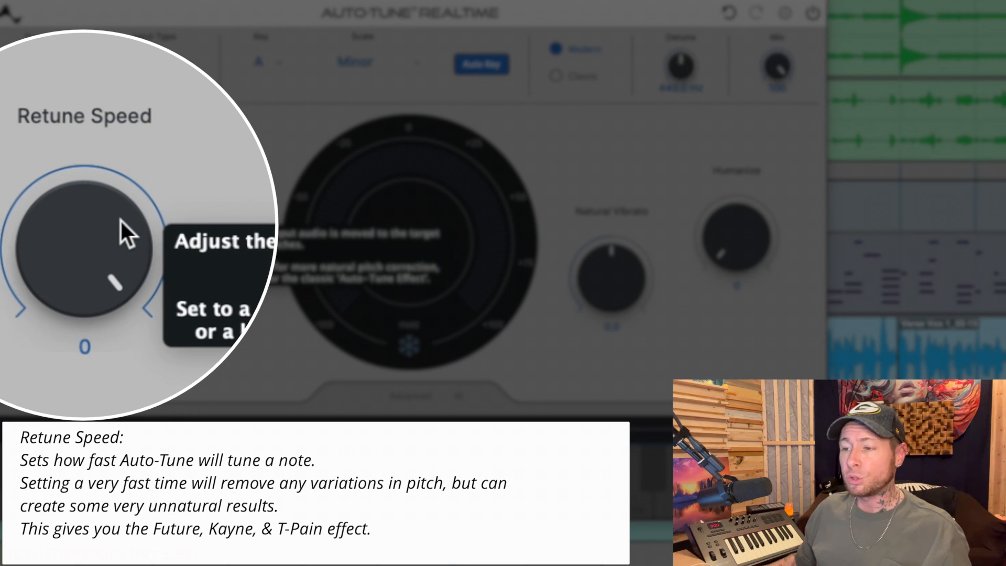
drag(134, 215, 112, 427)
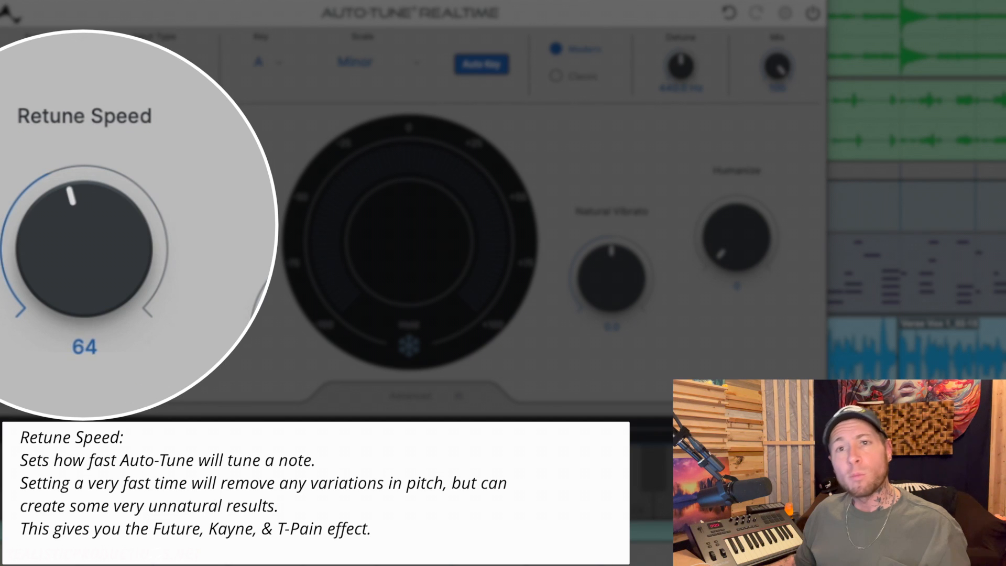
drag(66, 297, 105, 42)
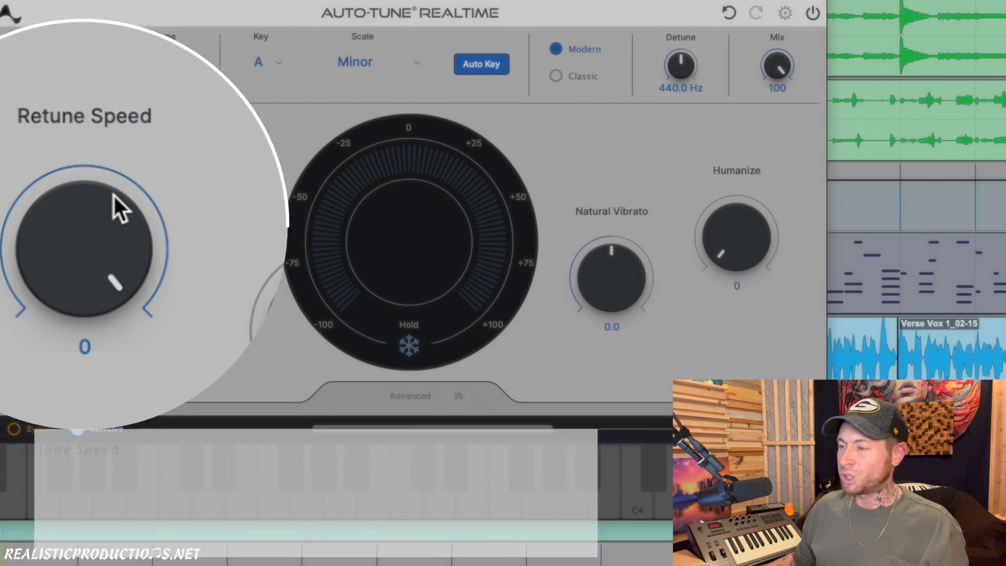
click(102, 192)
- Try adjusting the Flex Tune amount, leaving the control at 0
mouse_move(197, 309)
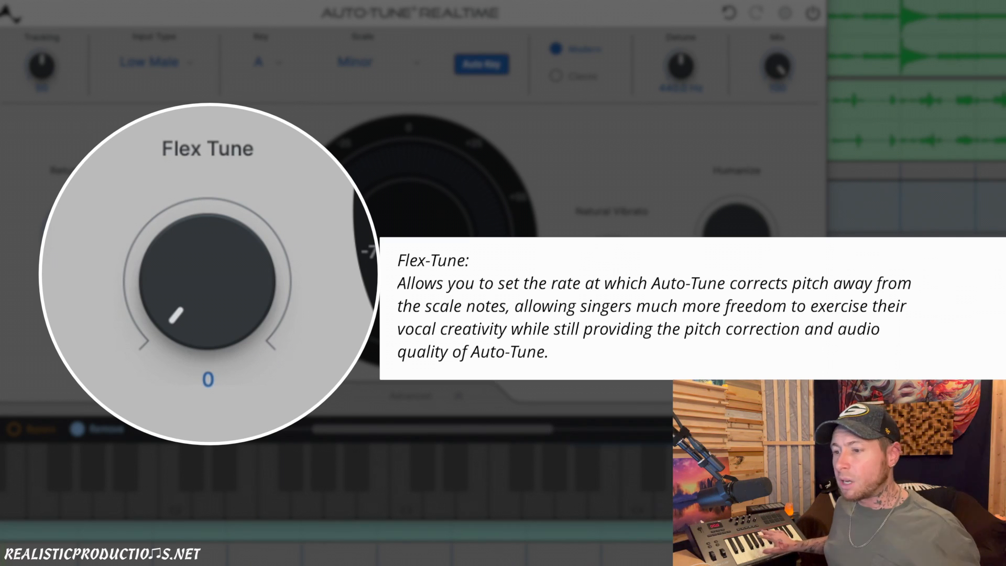
mouse_move(233, 294)
mouse_down()
mouse_move(238, 110)
mouse_move(233, 280)
mouse_up()
drag(233, 298, 234, 288)
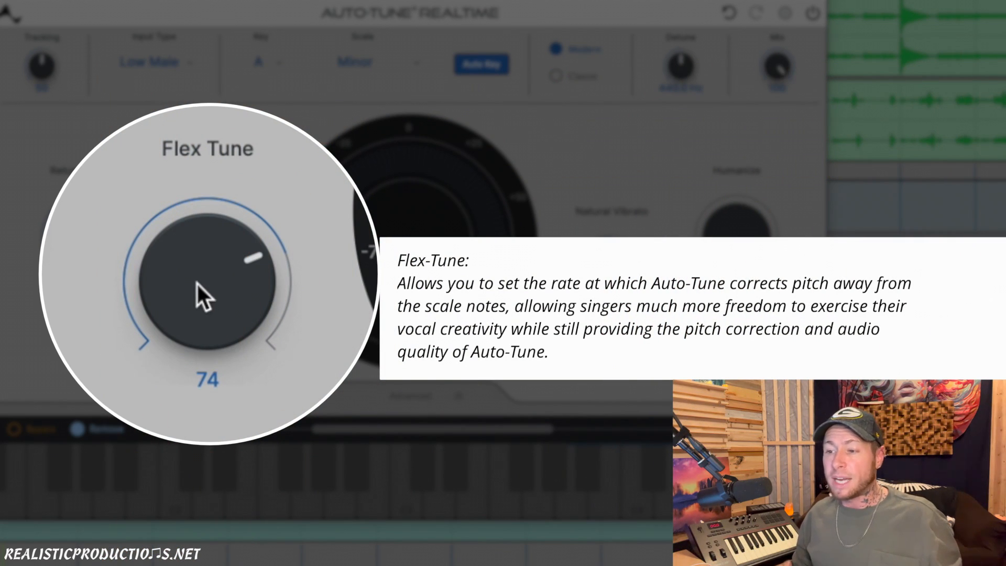
drag(196, 281, 193, 530)
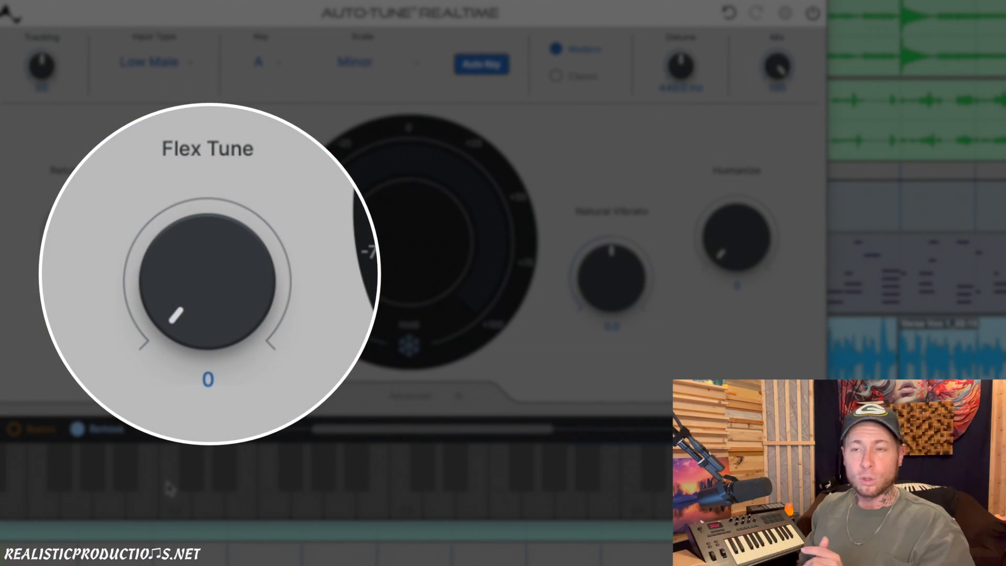
drag(179, 256, 213, 95)
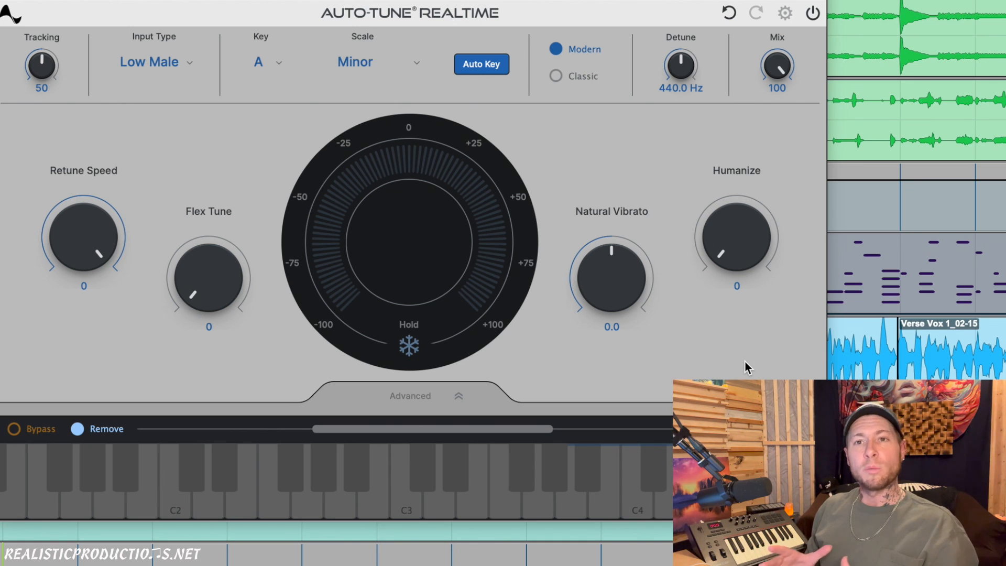
- Try raising the Humanize amount to 46 and return it to 0
drag(754, 257, 751, 229)
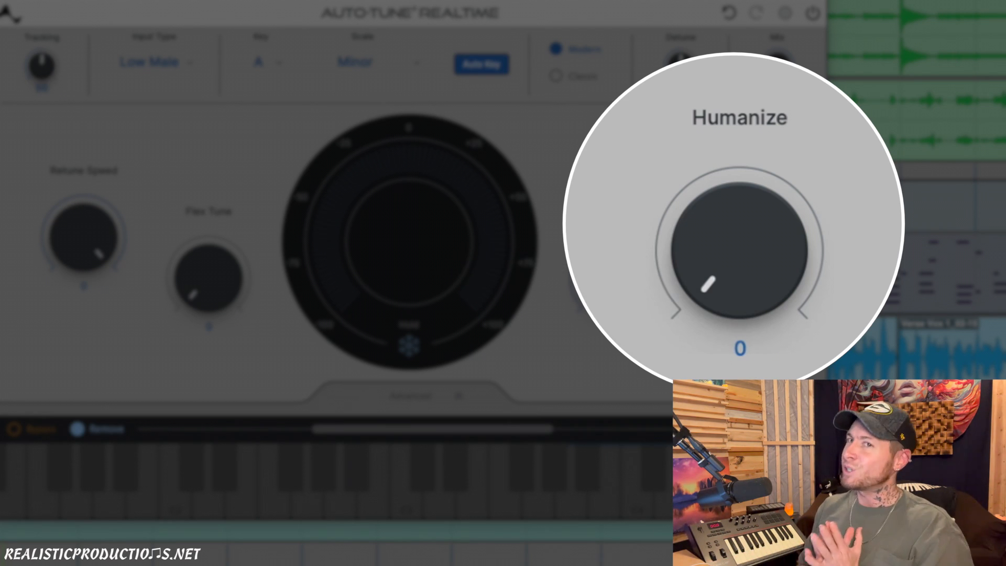
drag(727, 288, 731, 160)
drag(747, 254, 747, 190)
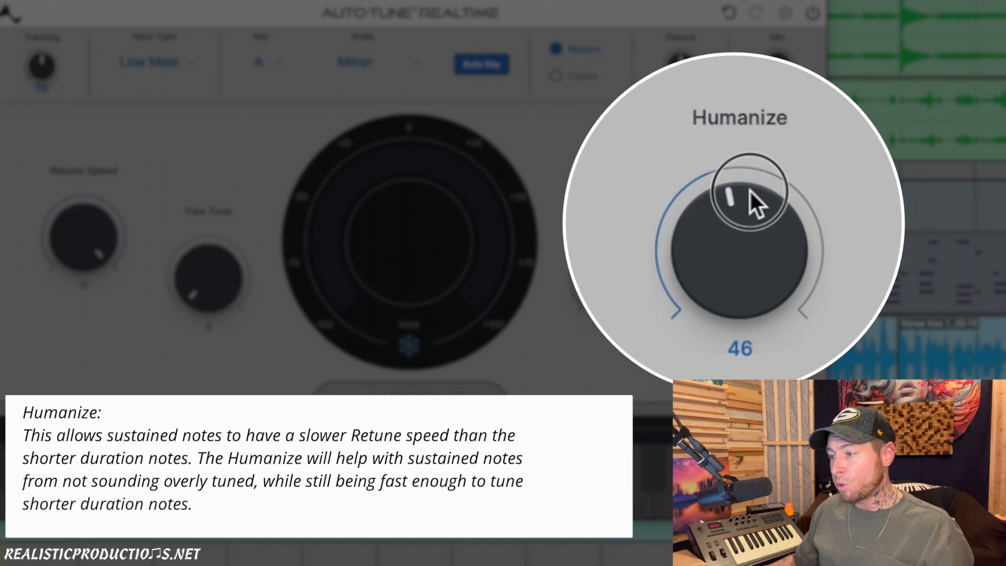
drag(757, 235, 717, 189)
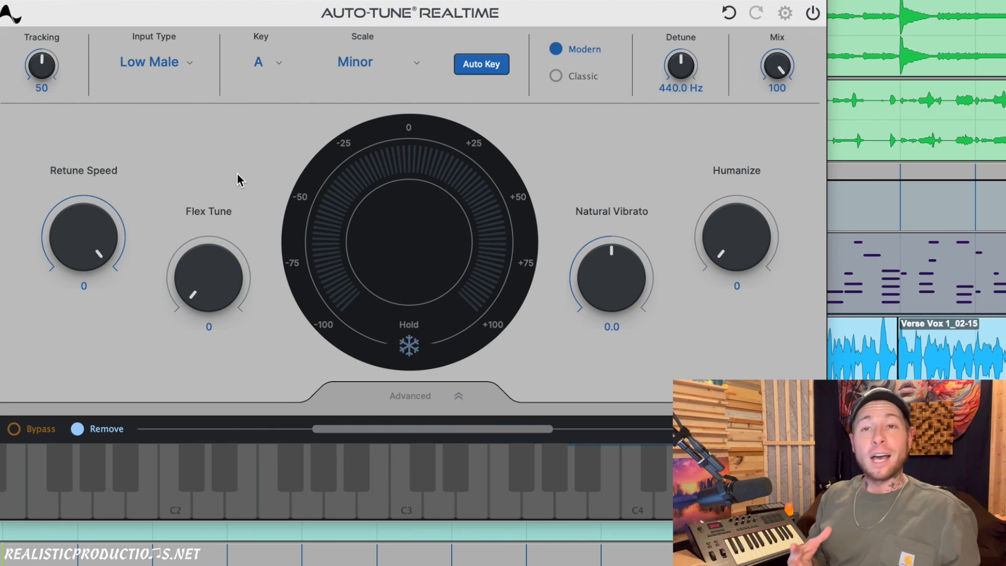
- Set the Retune Speed to 21
mouse_move(86, 235)
mouse_down()
mouse_move(87, 284)
mouse_move(89, 241)
mouse_up()
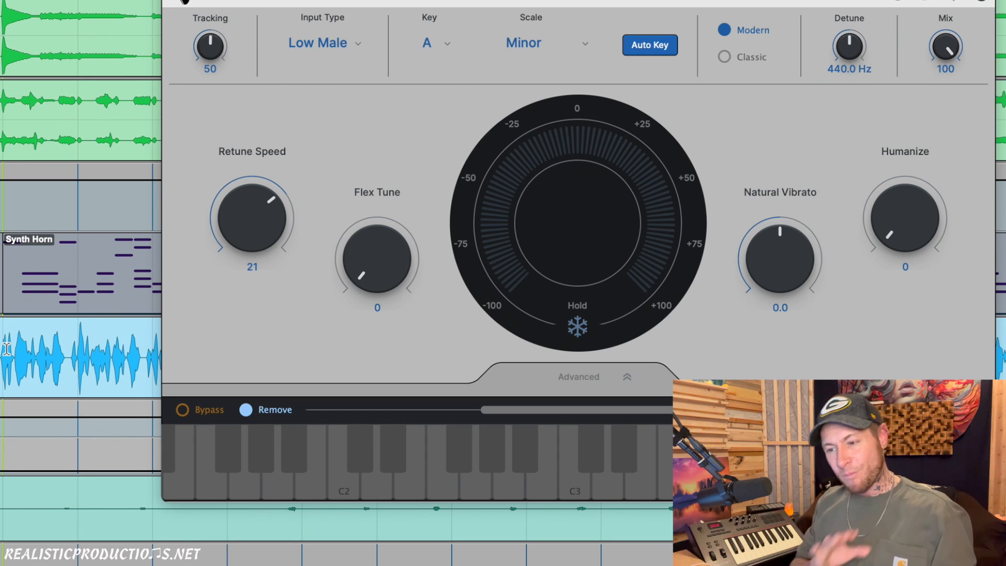
- Try the Retune Speed at 20 and 0 on the vocal, and return the control to 21
scroll(31, 408, down, 5)
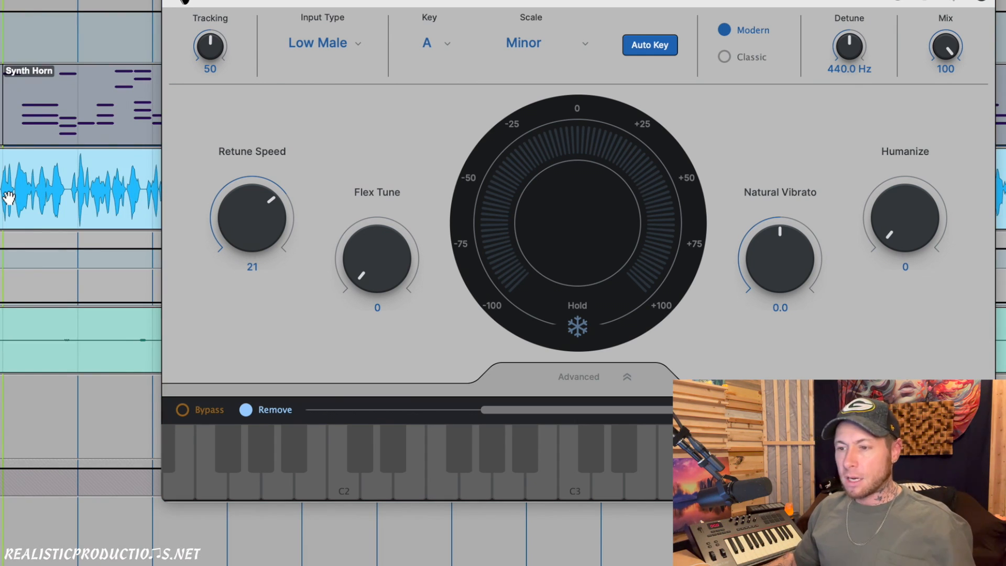
drag(248, 224, 247, 223)
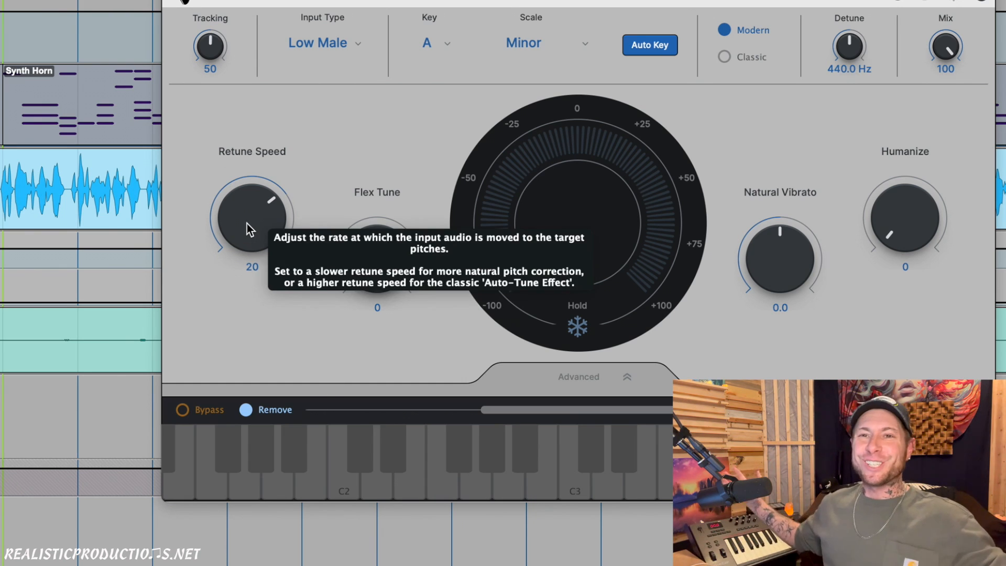
mouse_move(344, 307)
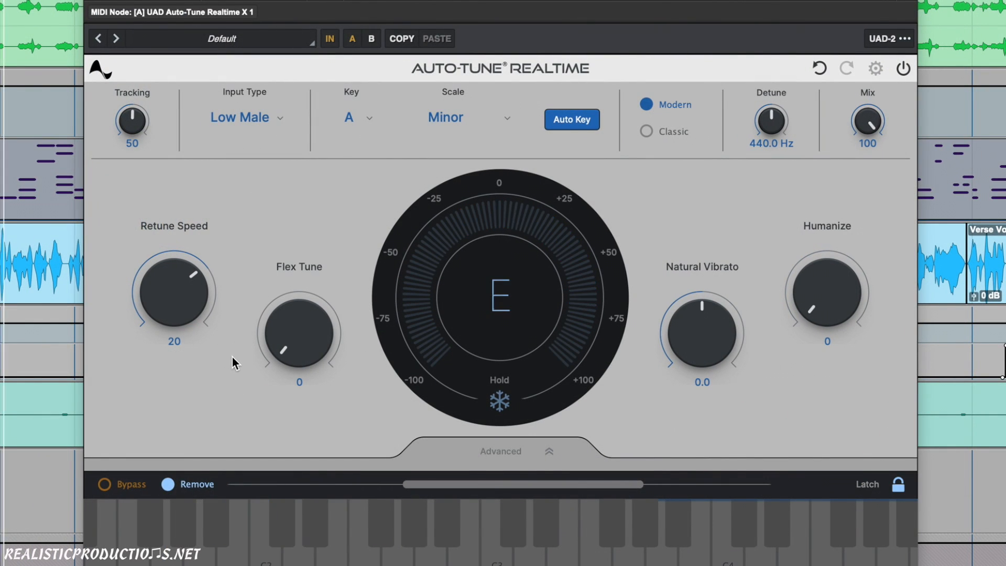
drag(203, 284, 198, 209)
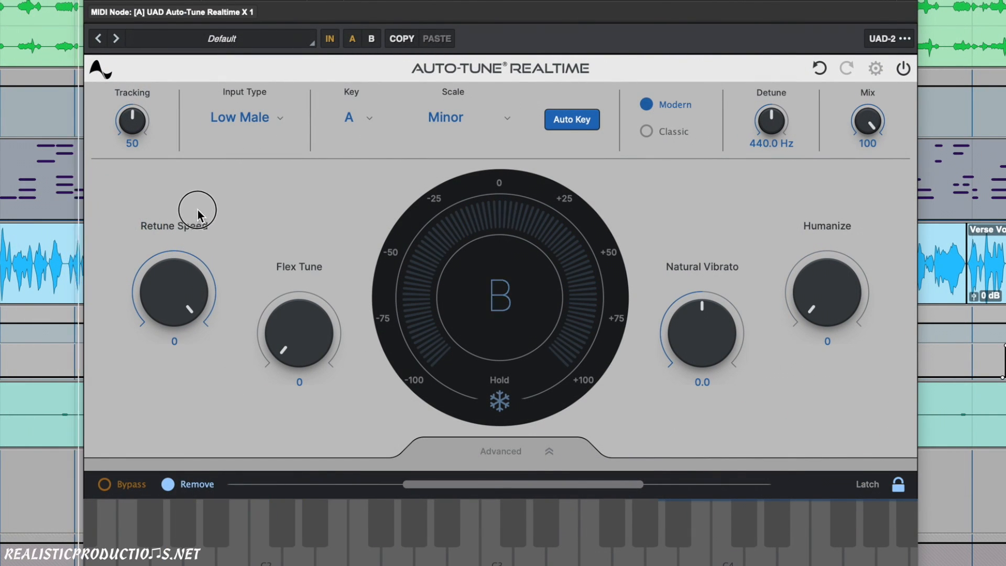
drag(207, 303, 179, 353)
- Try raising Humanize to 57, and try a higher Flex Tune amount before returning Flex Tune to 0
drag(826, 318, 836, 299)
drag(298, 326, 306, 254)
drag(314, 330, 292, 466)
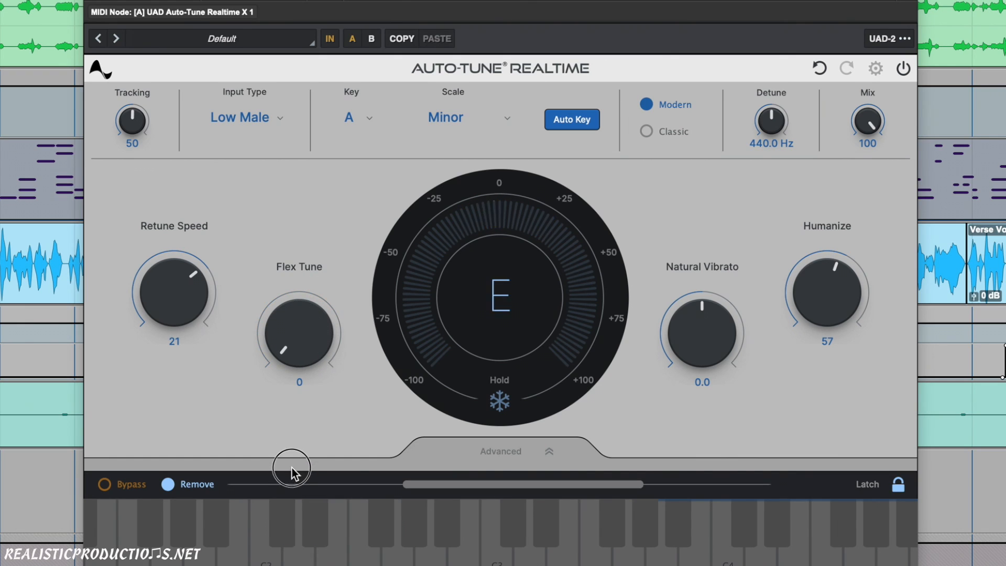
- Try the Retune Speed at 0 with Humanize at 0, and set the Retune Speed to 20
drag(231, 287, 251, 18)
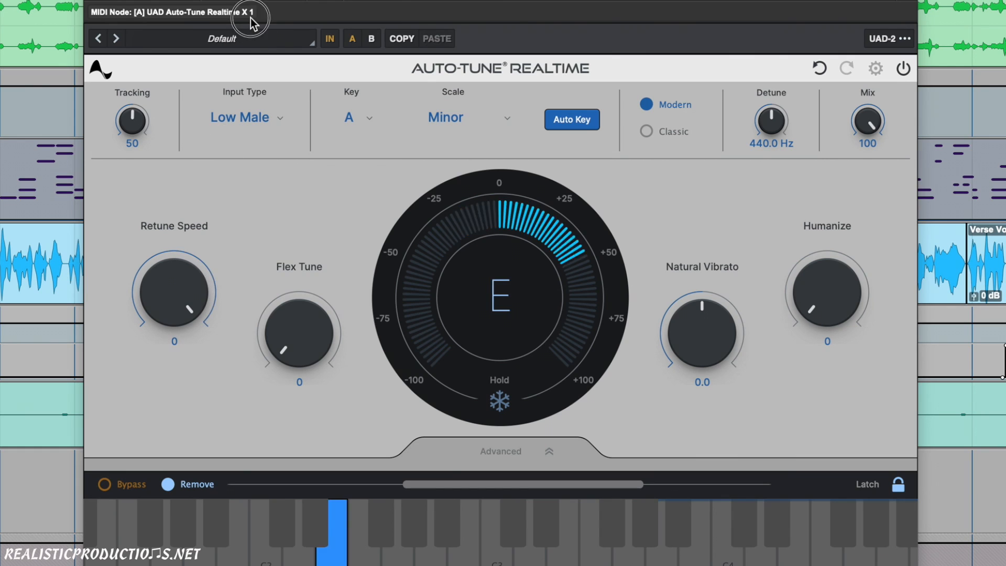
drag(205, 300, 179, 346)
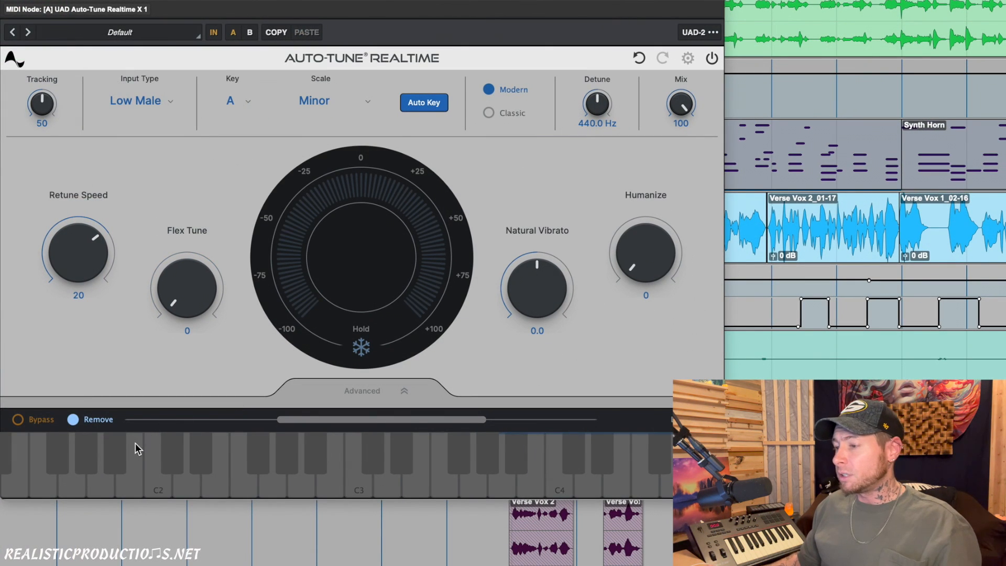
- Expand the Advanced section with its Scale options and toggle individual notes on the keyboard in the Chromatic scale
click(408, 391)
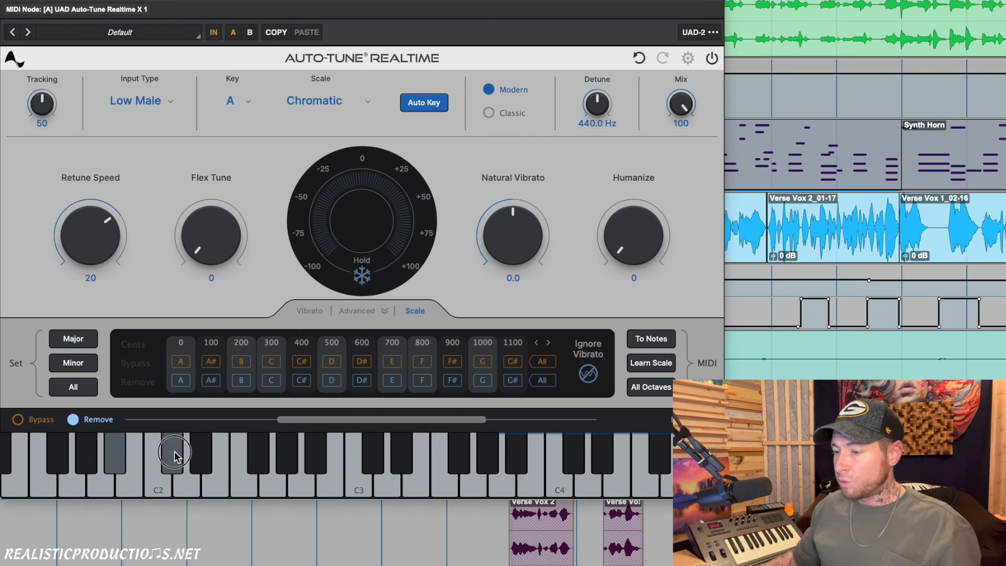
click(213, 457)
click(206, 460)
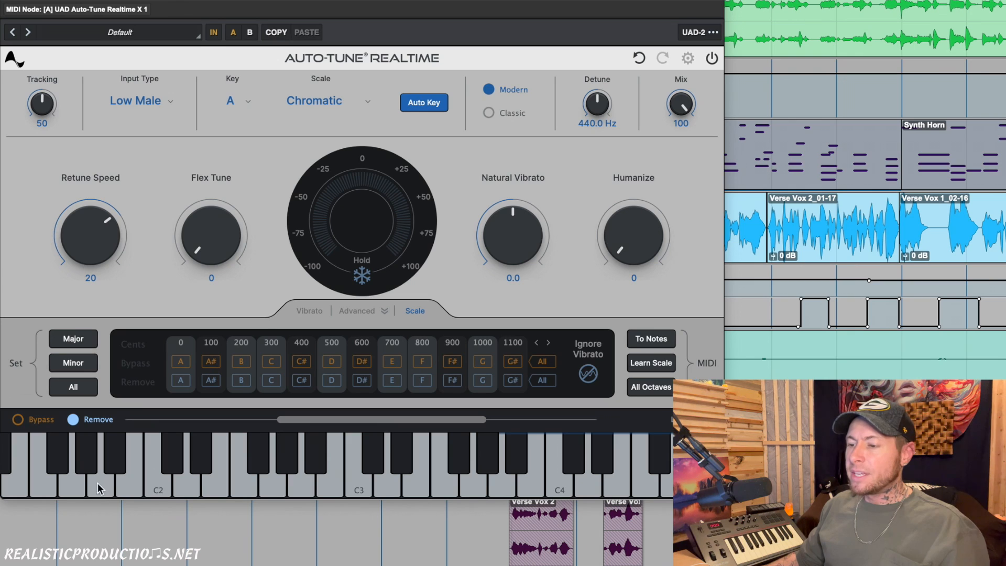
click(73, 486)
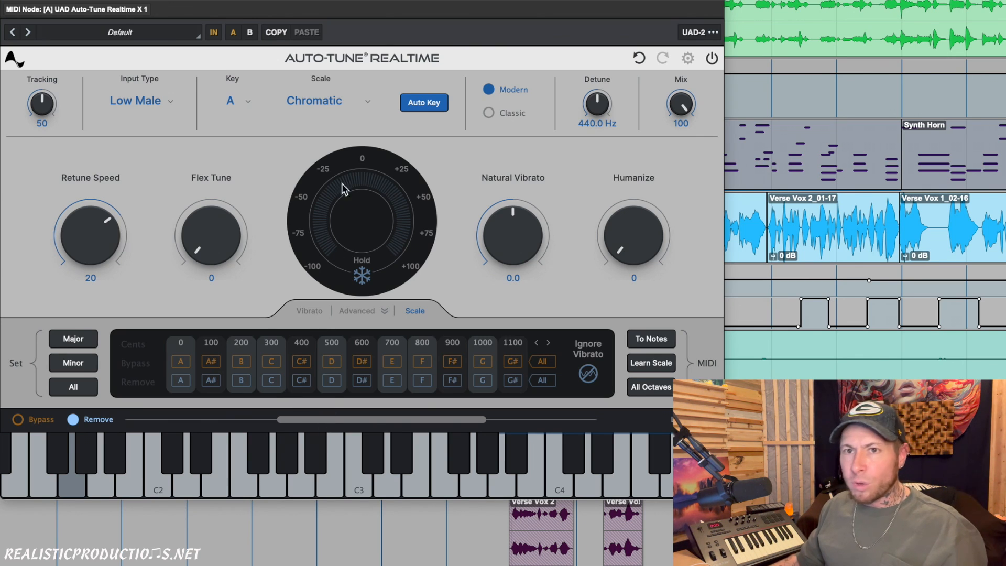
- Set the scale to Minor
click(322, 101)
click(311, 149)
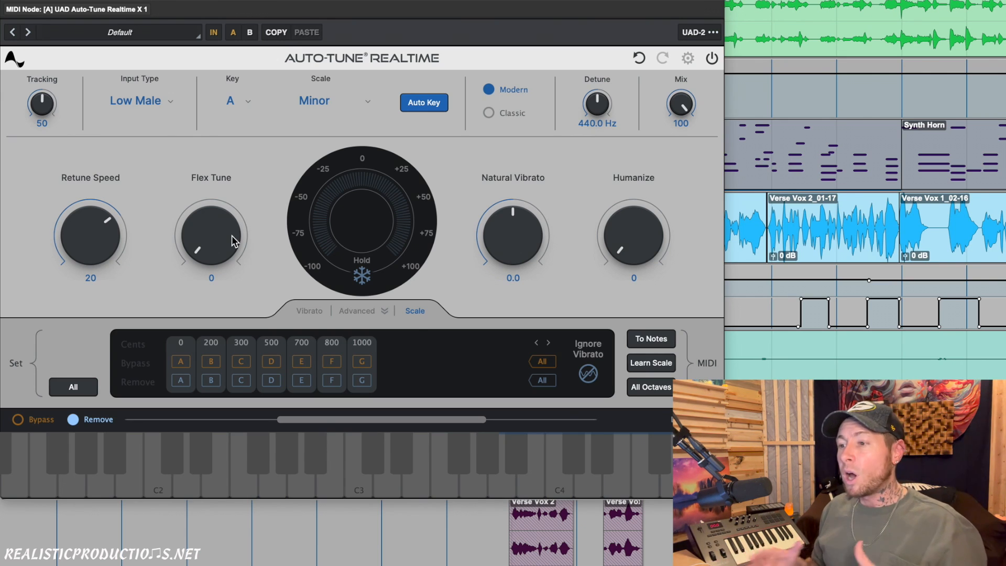
- Reposition the Auto-Tune Realtime Advanced plug-in window so that its header with the compare and preset controls is in view
mouse_move(232, 236)
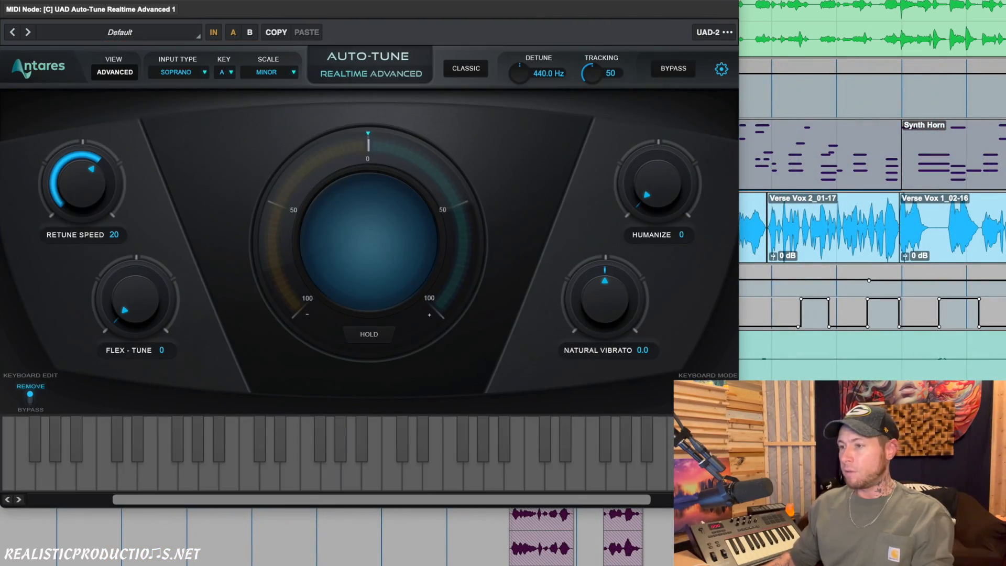
drag(367, 2, 292, 18)
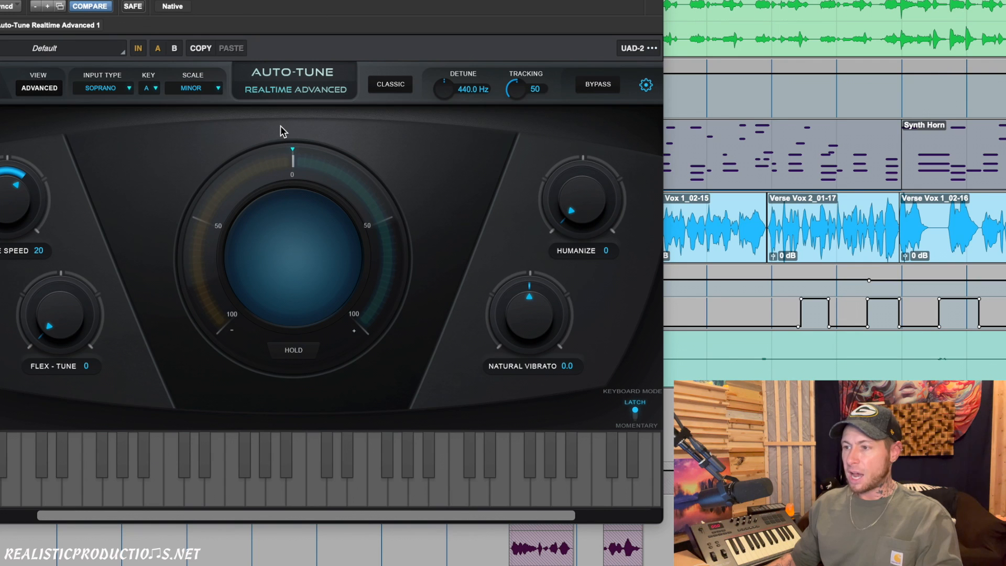